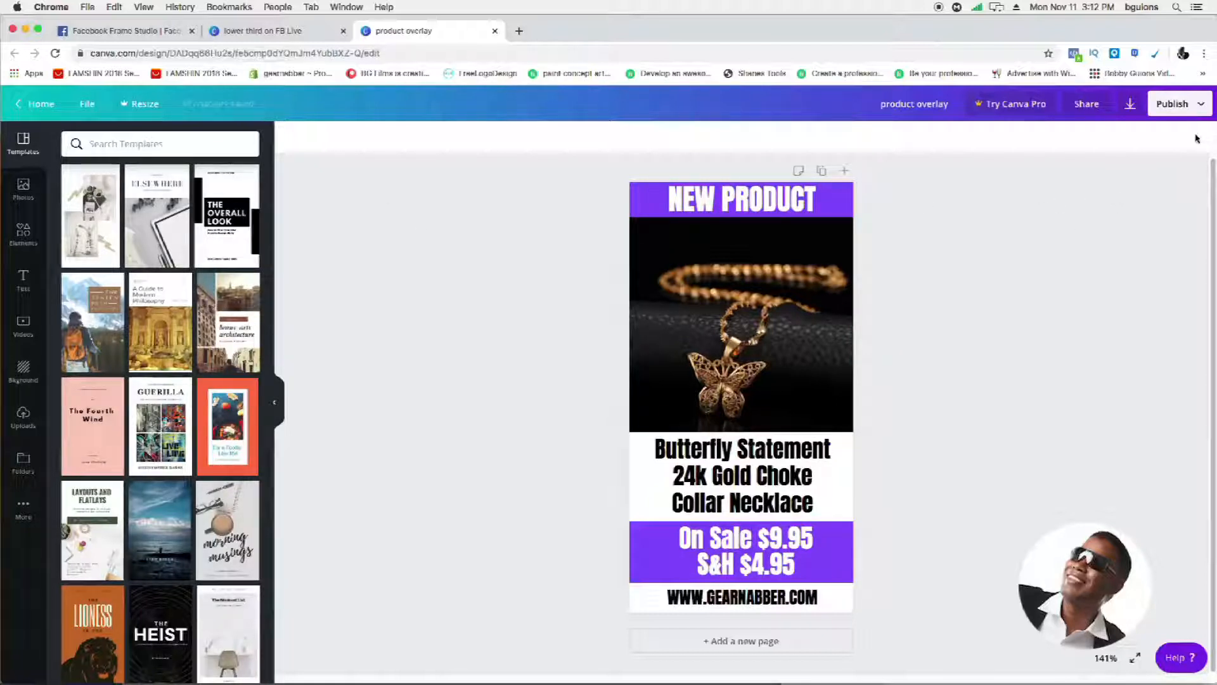
# View the download options for the product overlay design, then dismiss them without downloading.
pyautogui.click(1196, 112)
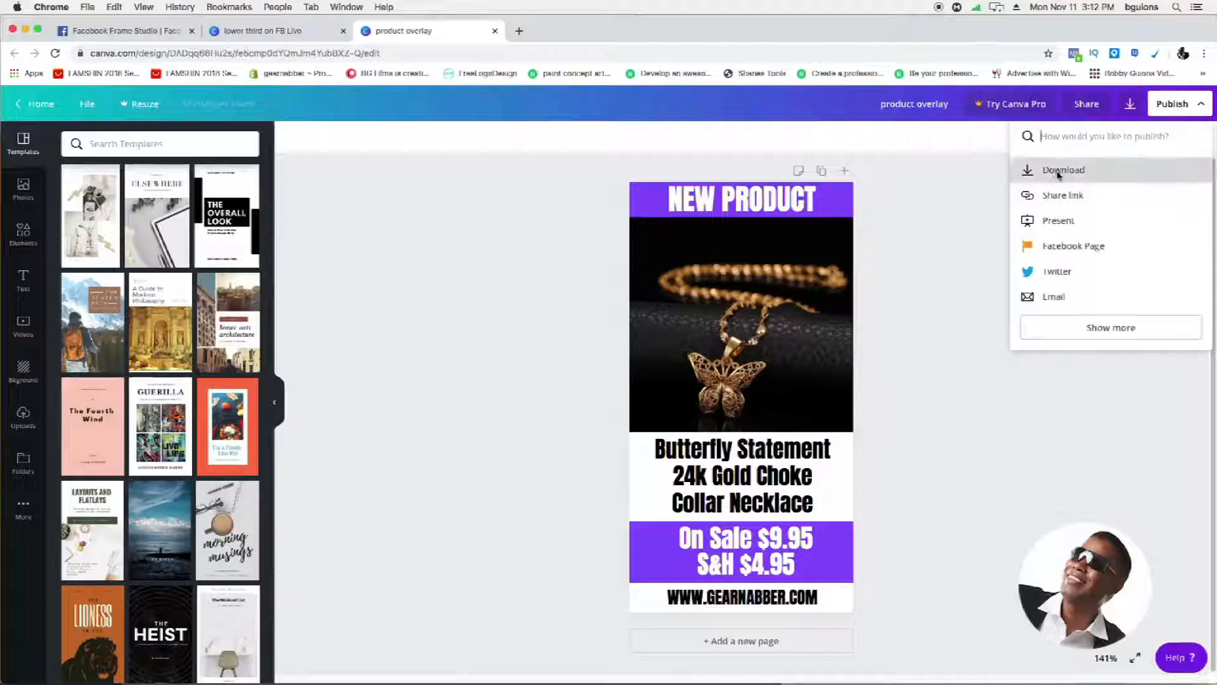
pyautogui.click(1027, 166)
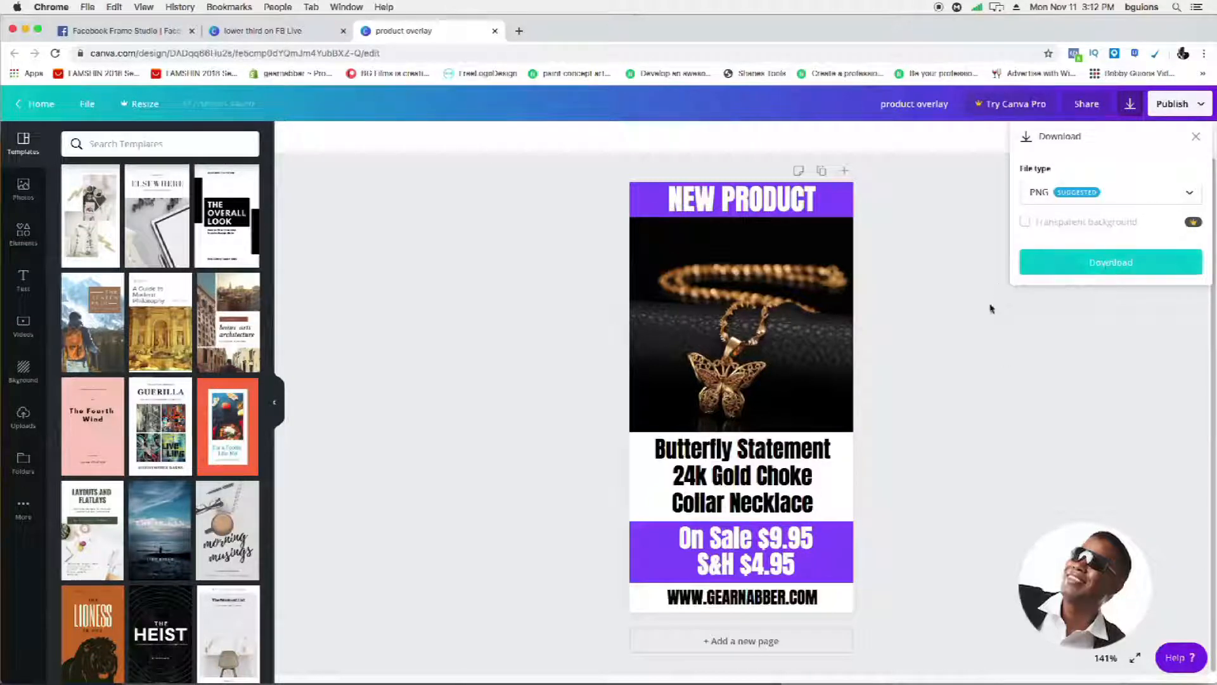
pyautogui.click(987, 333)
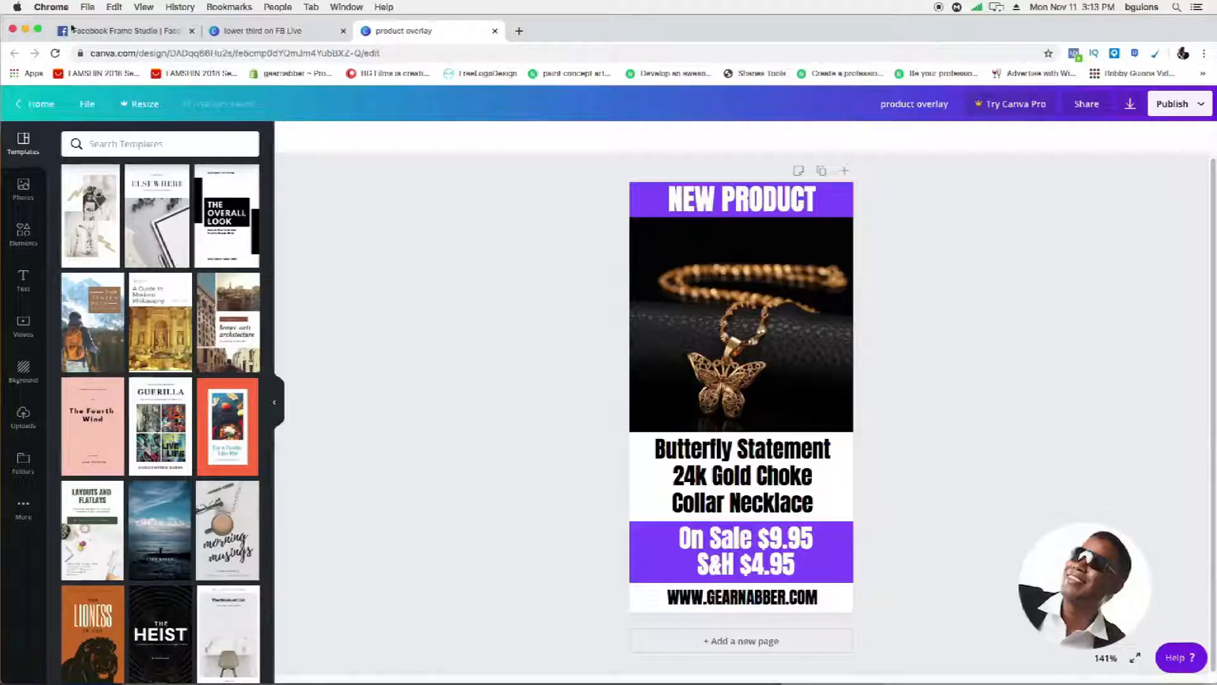
# Switch to Facebook Frame Studio and start a new frame for the Facebook camera.
pyautogui.click(114, 29)
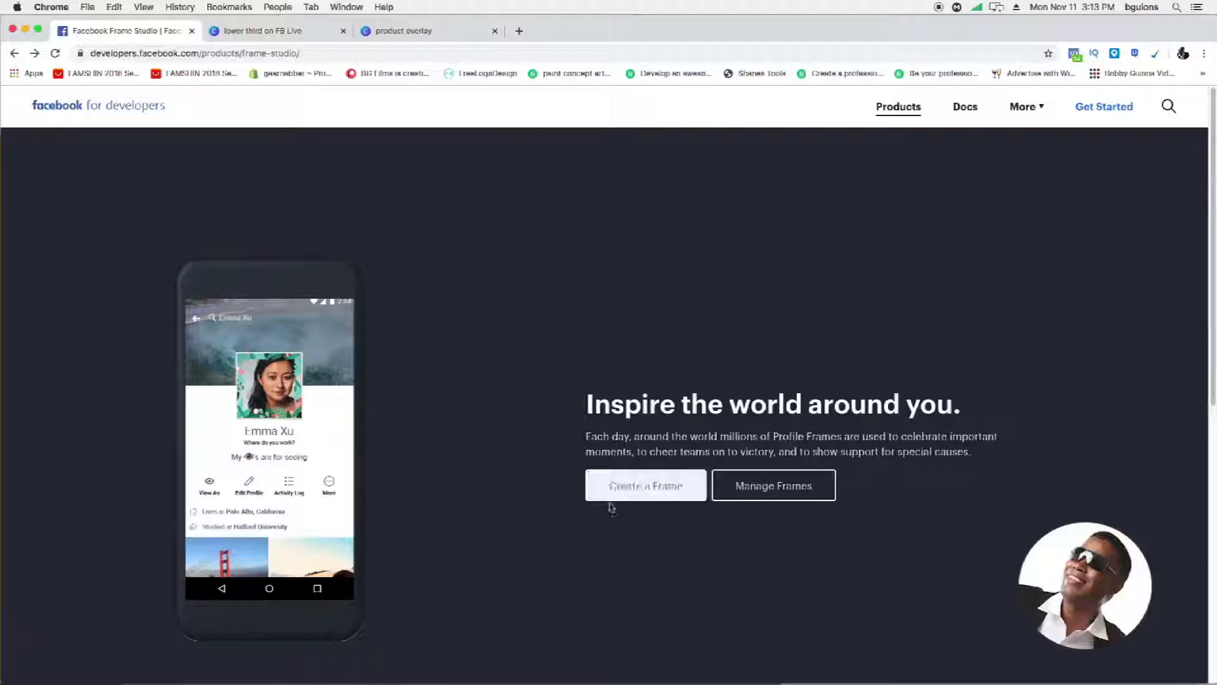
pyautogui.click(654, 498)
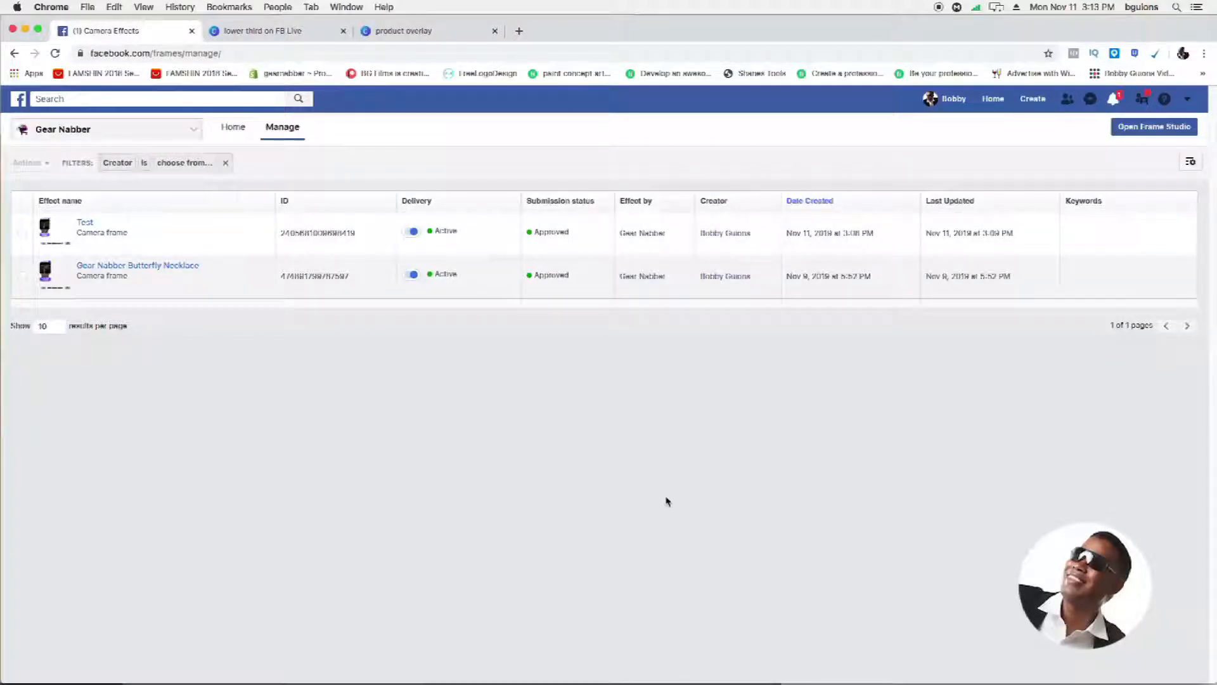
pyautogui.click(1149, 128)
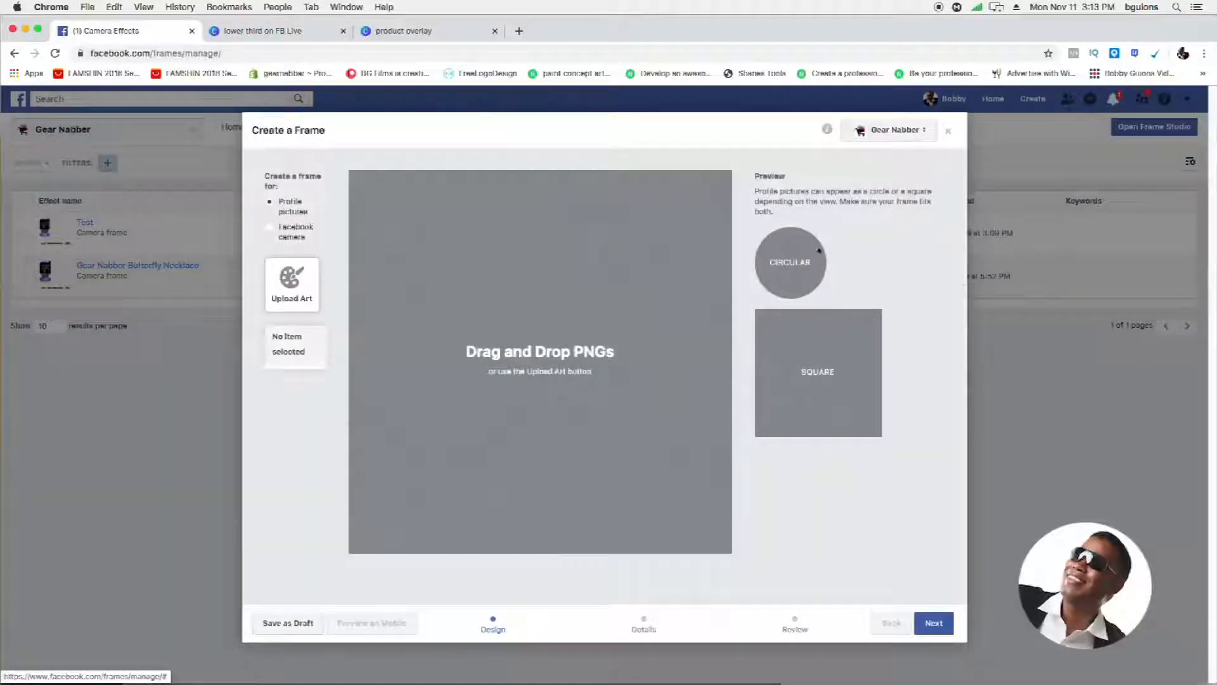
pyautogui.click(270, 228)
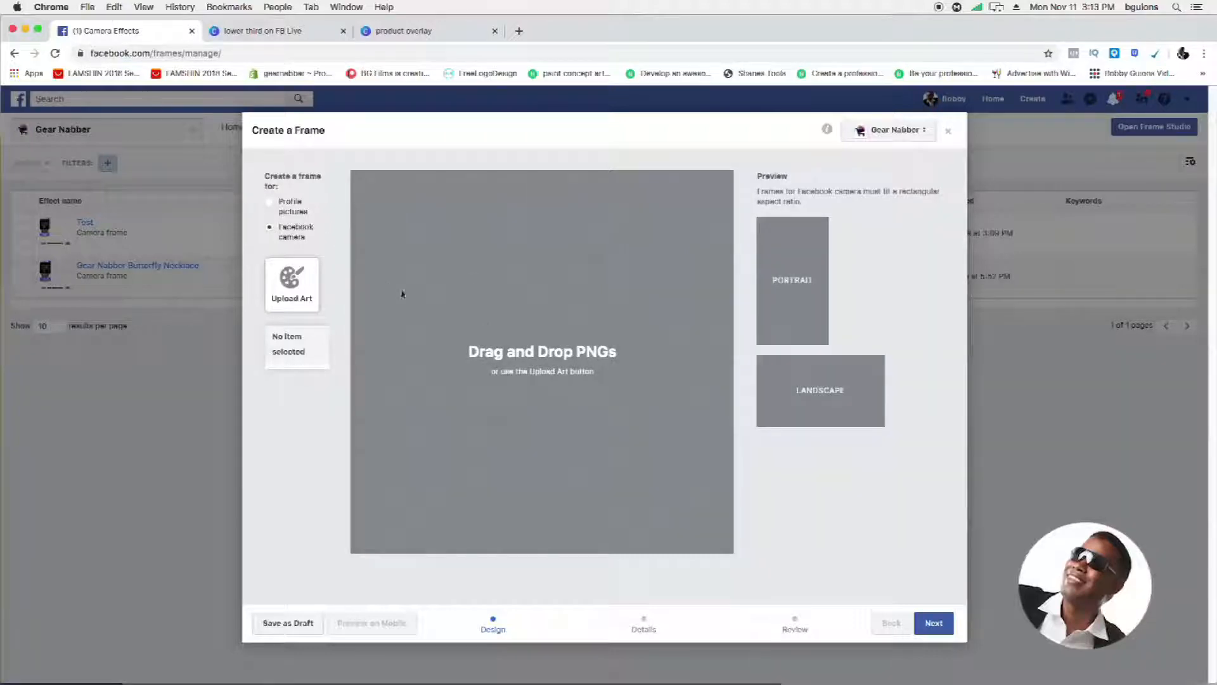
# Upload the lower-third banner PNG and product overlay.png from the Overlay Graphics folder as frame art.
pyautogui.click(300, 295)
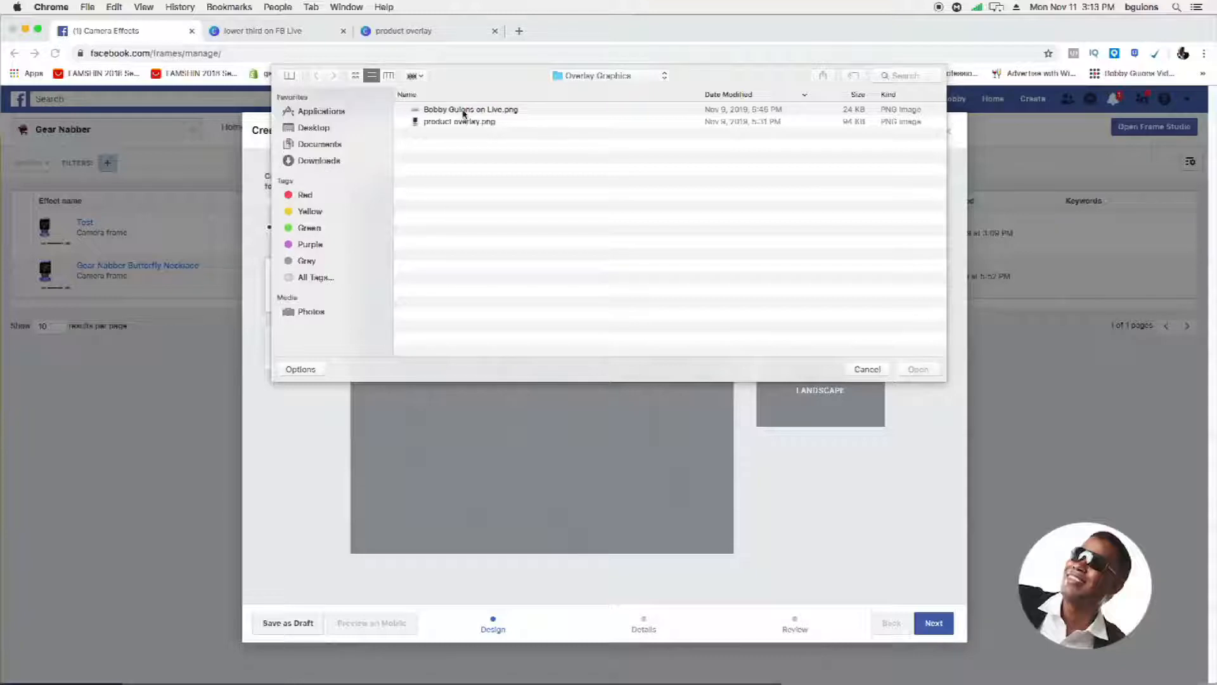
pyautogui.click(462, 111)
pyautogui.keyDown('shift'); pyautogui.click(459, 122); pyautogui.keyUp('shift')
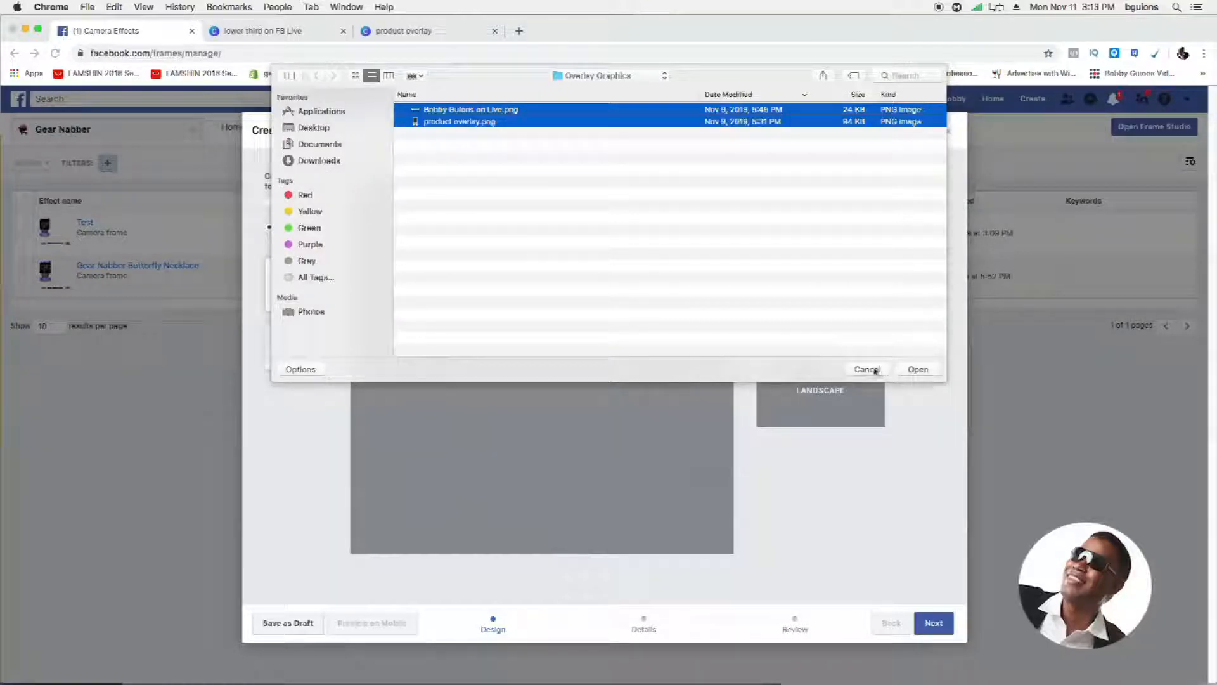
pyautogui.click(919, 369)
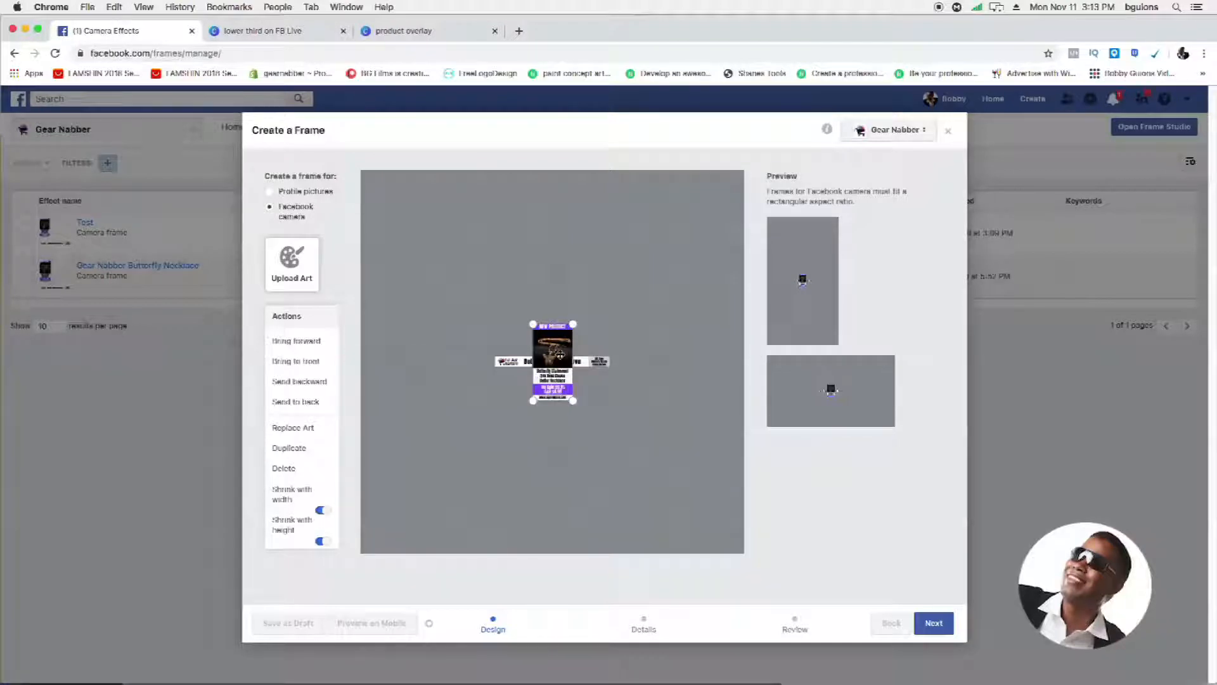
# Place the product graphic in the frame's upper-left corner and the lower-third banner near its bottom, enlarging both.
pyautogui.moveTo(545, 357); pyautogui.dragTo(376, 213)
pyautogui.moveTo(410, 264); pyautogui.dragTo(435, 485)
pyautogui.moveTo(610, 489); pyautogui.dragTo(734, 452)
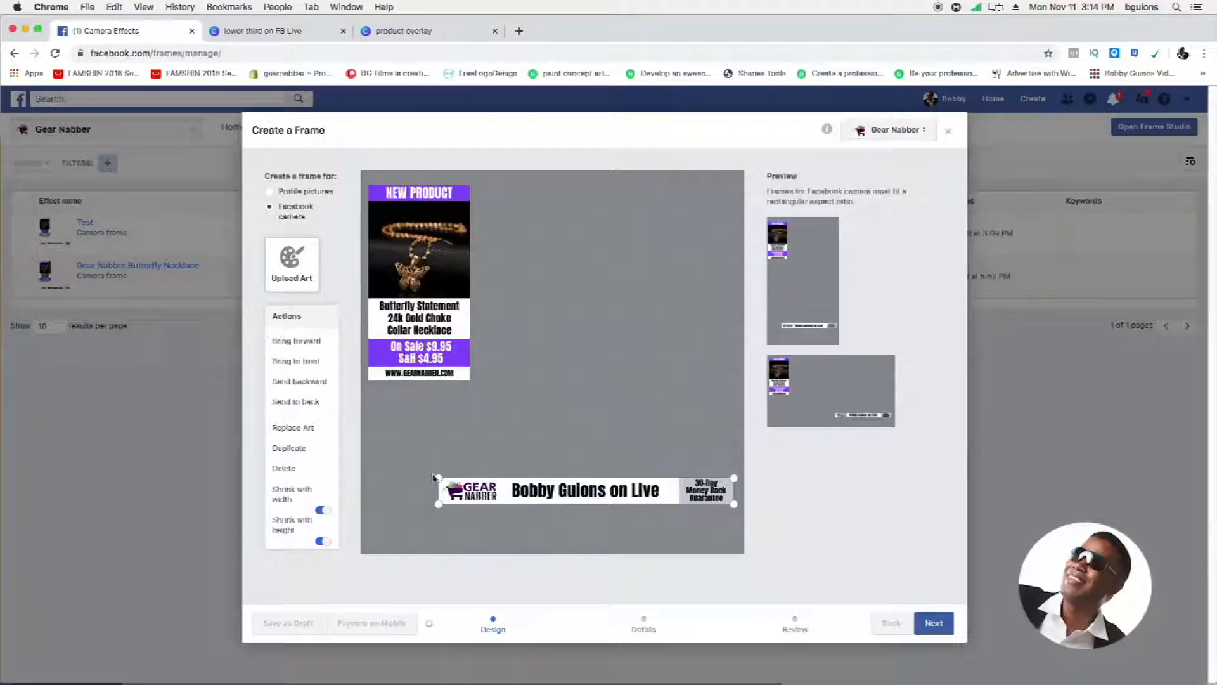
# Enlarge the lower-third banner to span almost the full frame width and centre it horizontally.
pyautogui.moveTo(435, 477); pyautogui.dragTo(373, 468)
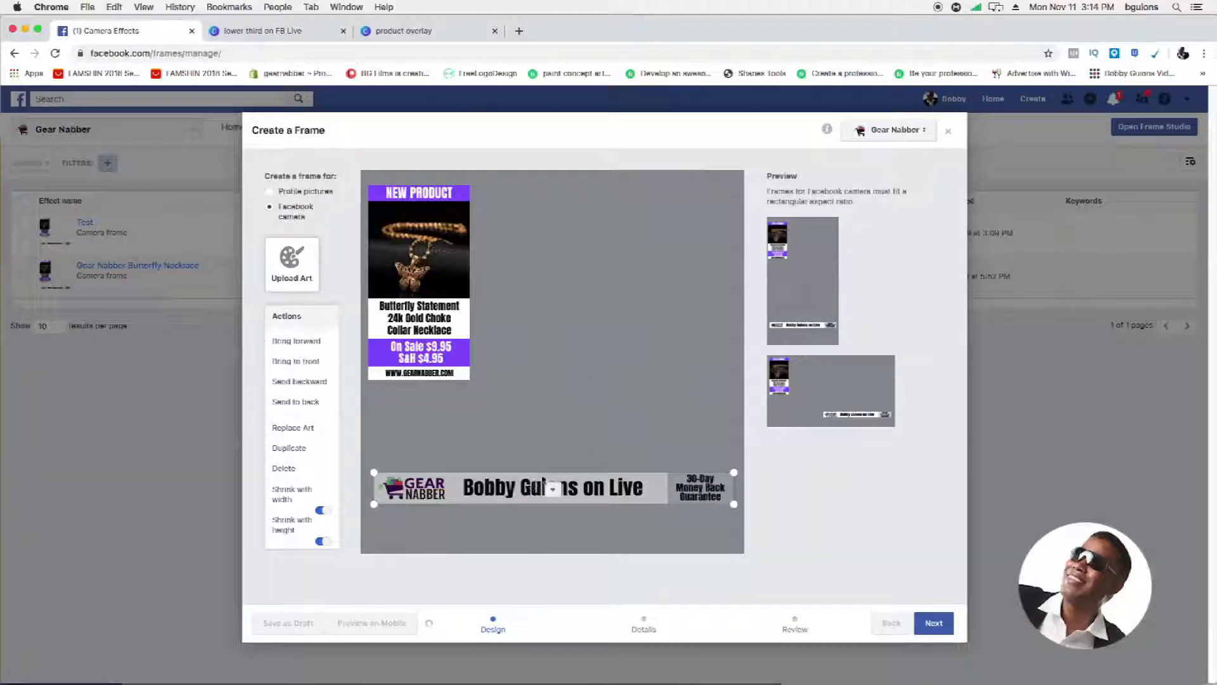
pyautogui.click(566, 439)
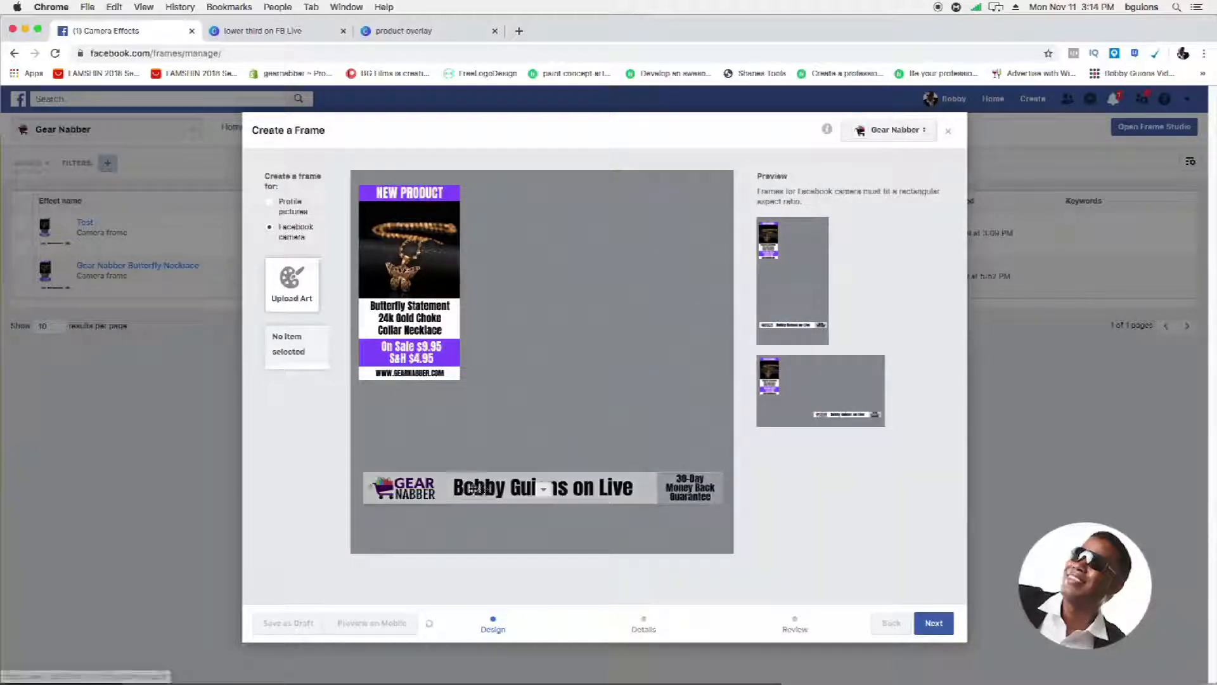
pyautogui.click(476, 488)
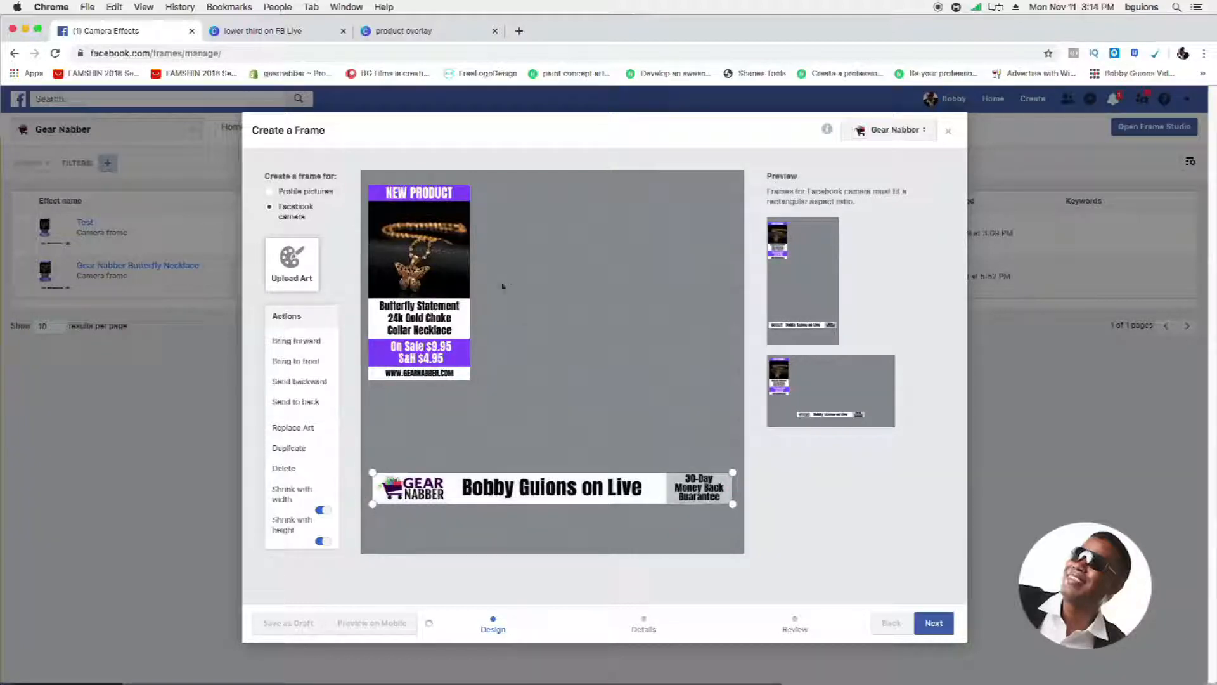
# Move the product graphic slightly down and inward from the frame's corner, and check the phone previews.
pyautogui.moveTo(442, 291); pyautogui.dragTo(442, 303)
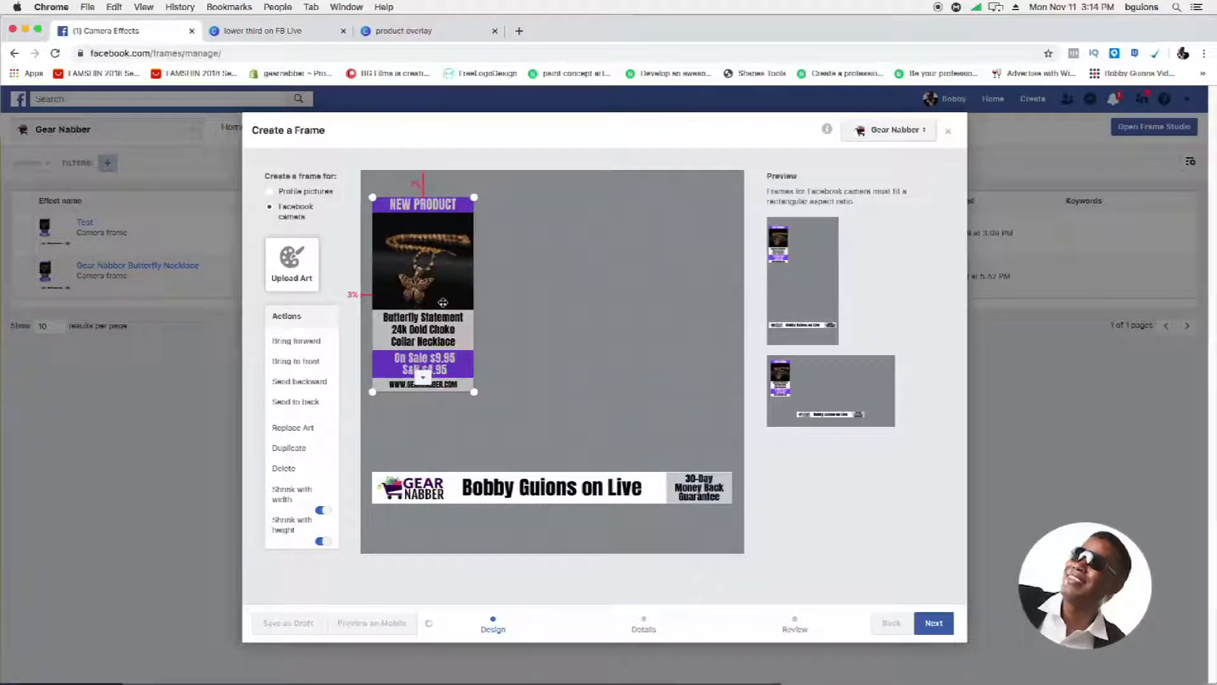
pyautogui.click(546, 305)
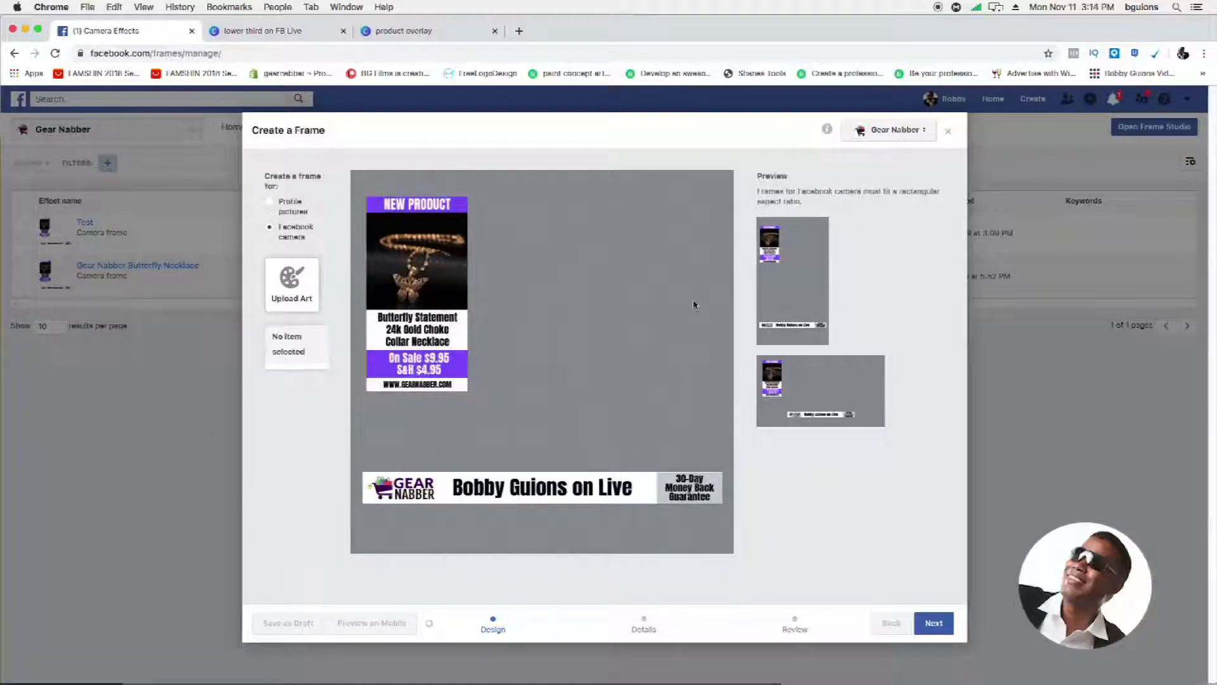
pyautogui.moveTo(812, 307)
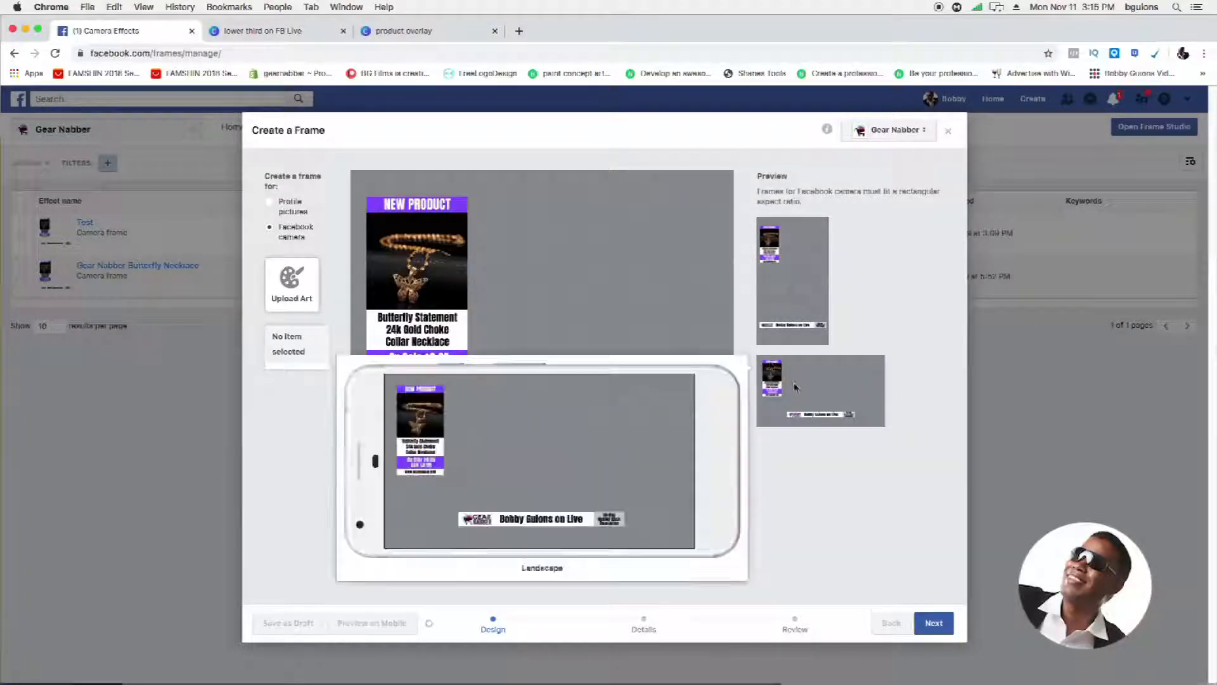
# Continue to the frame details and name the frame "Test Overlay".
pyautogui.click(933, 622)
pyautogui.click(450, 234)
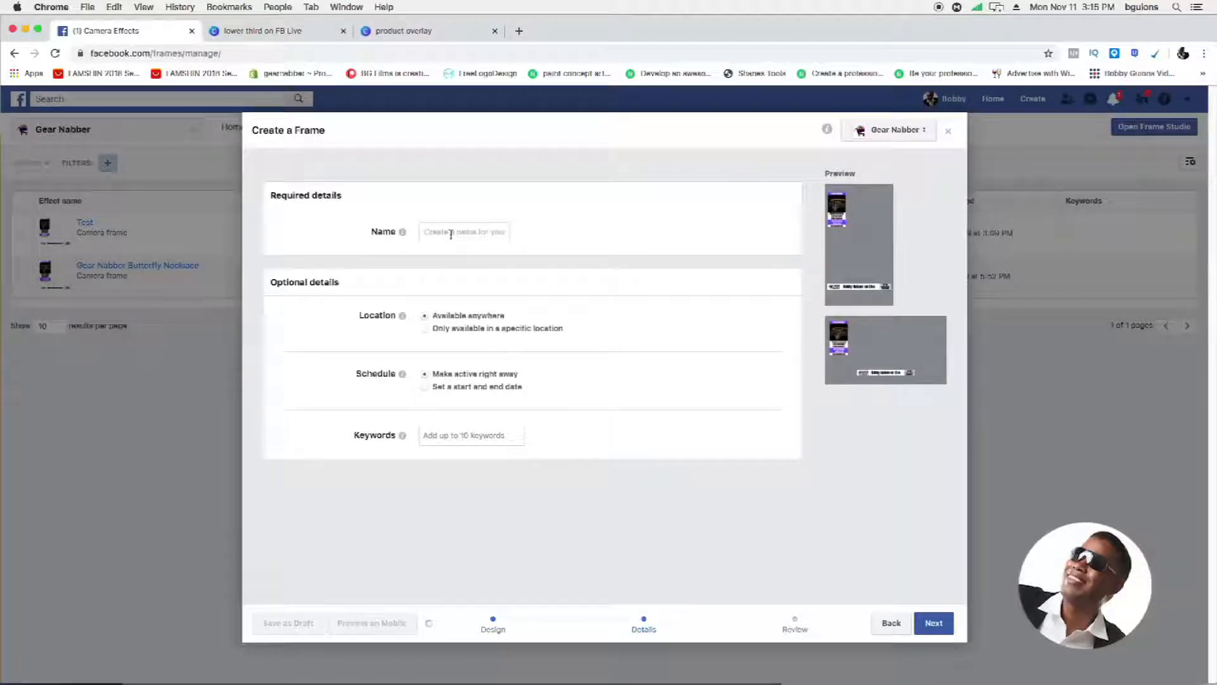
pyautogui.write('I')
pyautogui.write('est O')
pyautogui.write('verlay')
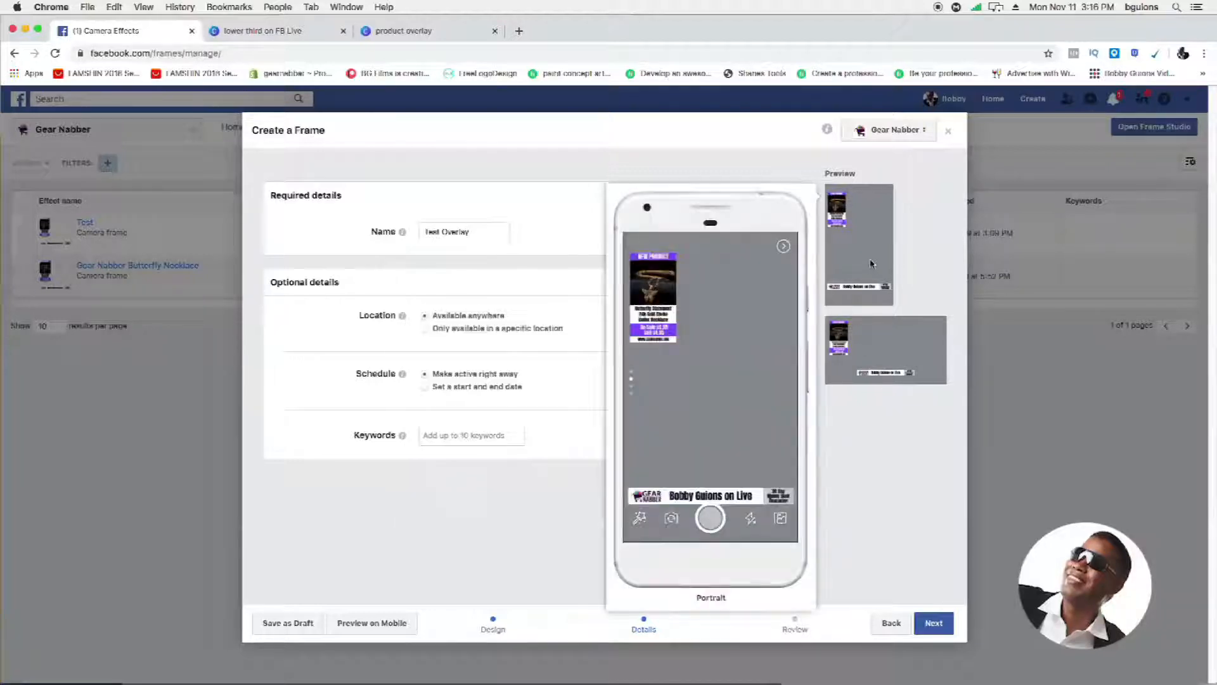
# Check the landscape and portrait previews, then publish the frame and confirm its submission.
pyautogui.moveTo(868, 338)
pyautogui.moveTo(870, 270)
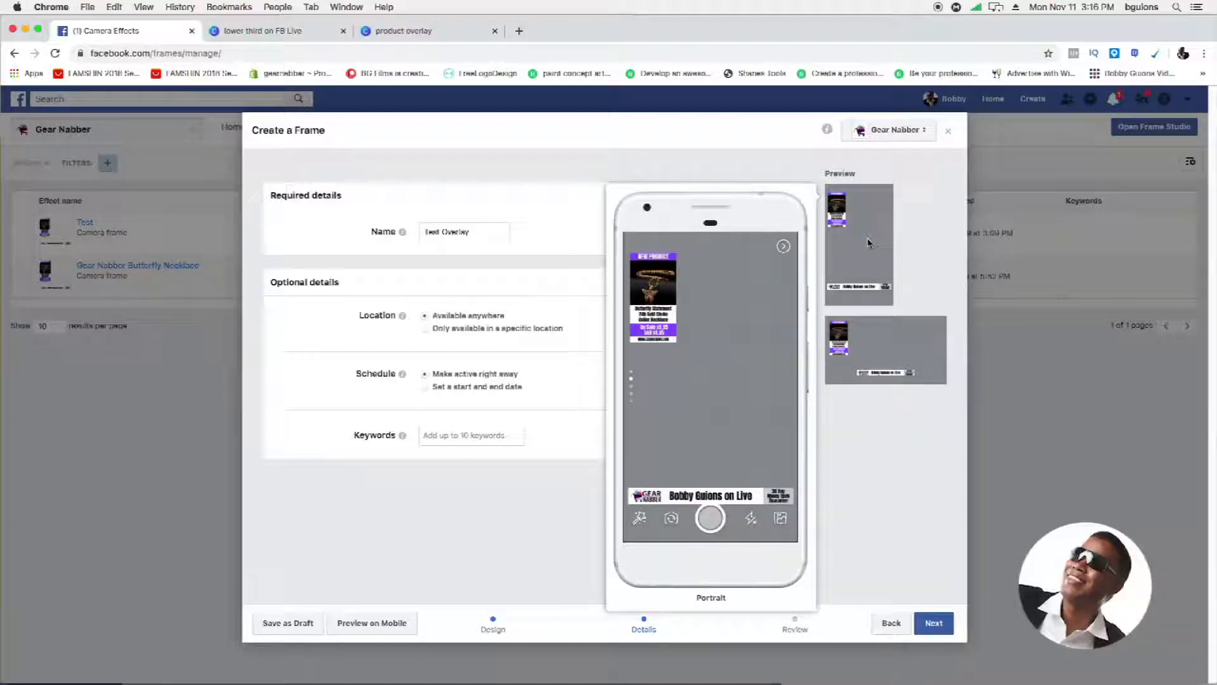
pyautogui.click(932, 622)
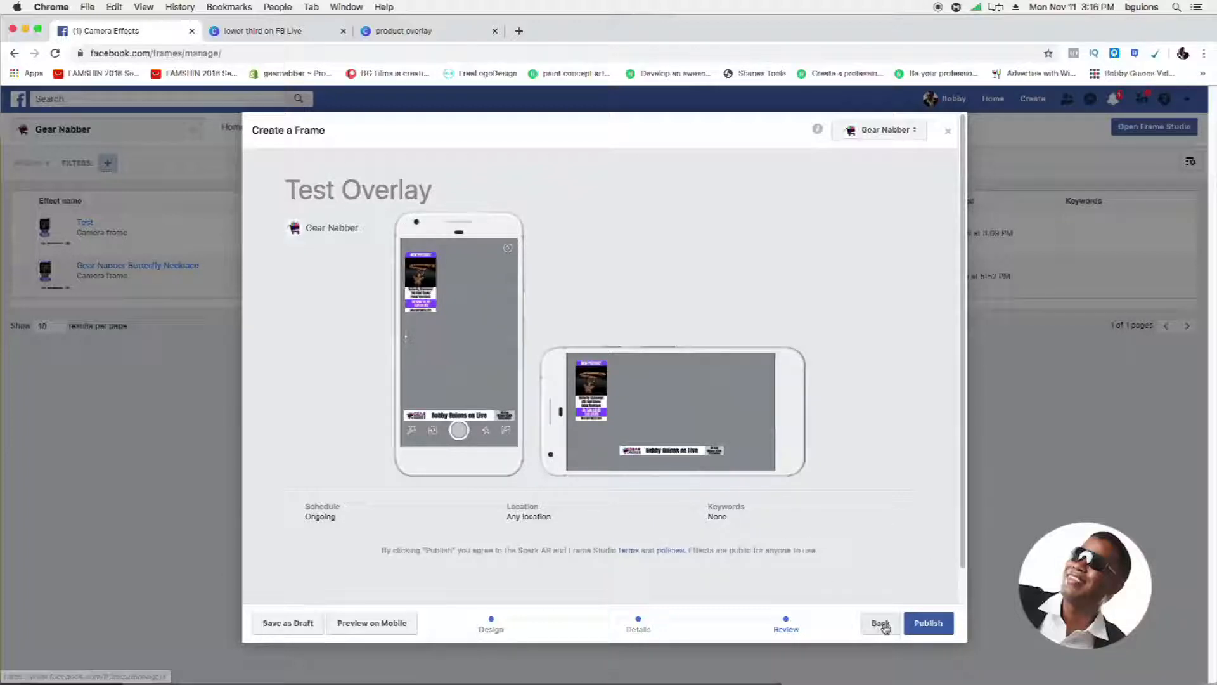
pyautogui.click(921, 622)
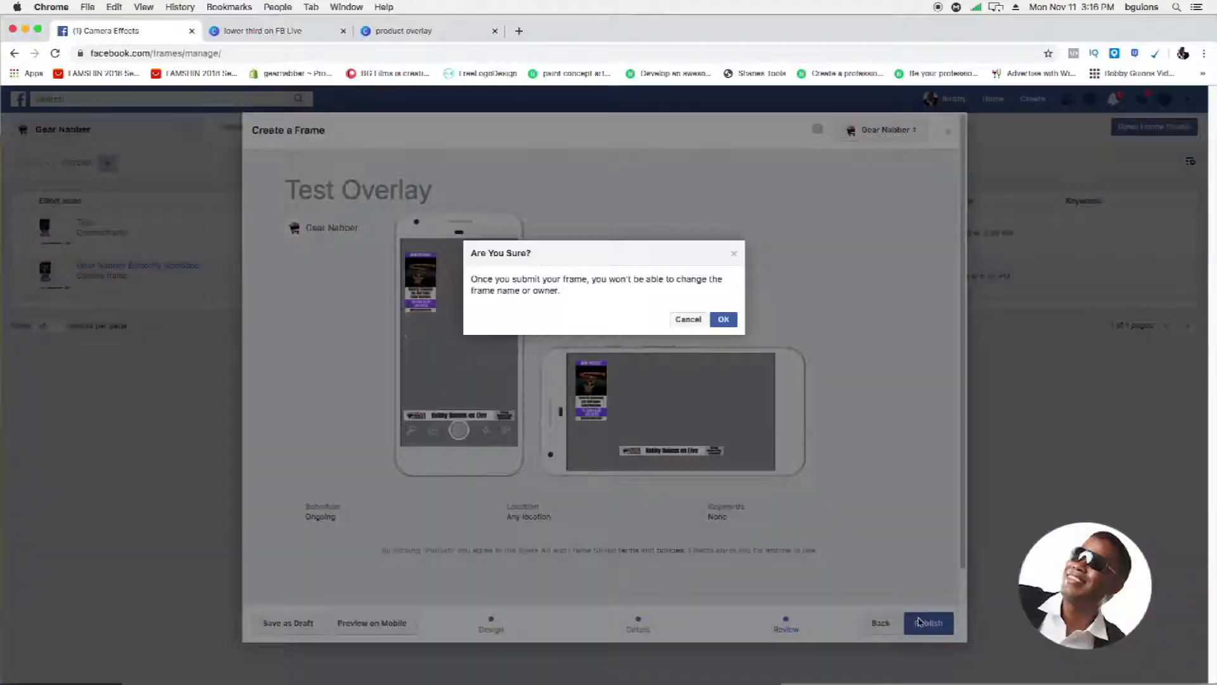
pyautogui.click(721, 319)
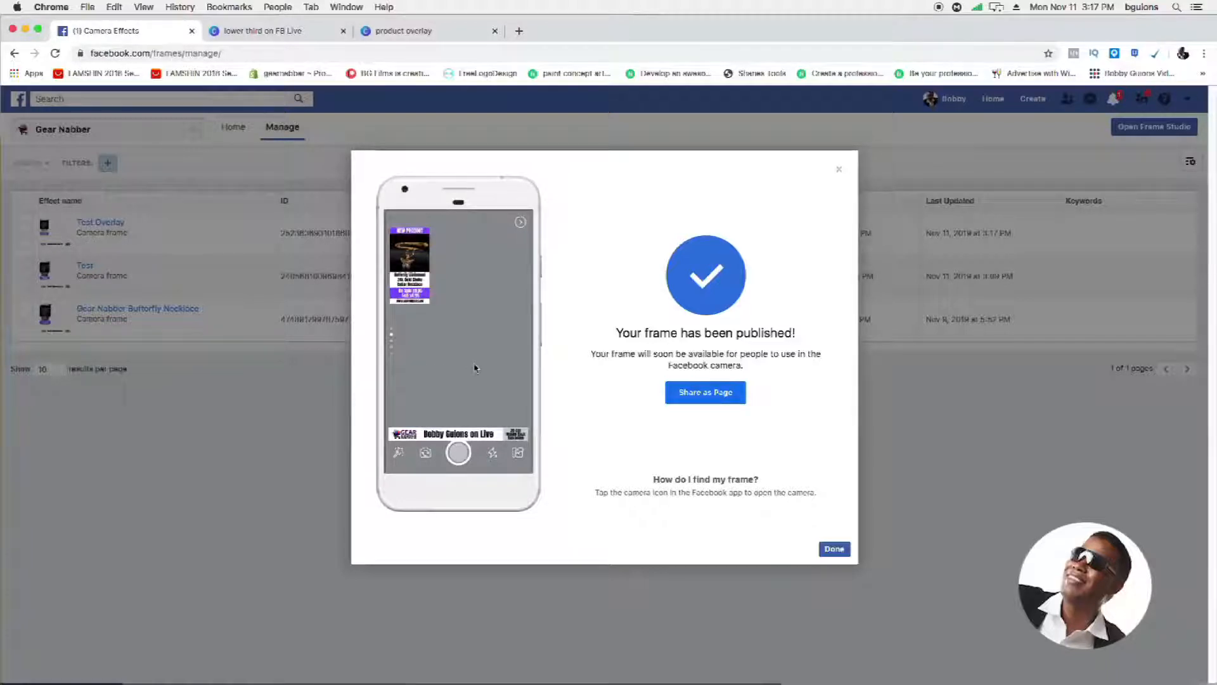
# Review the lower-third and product overlay designs in Canva, and return to the published frame on Facebook.
pyautogui.click(292, 32)
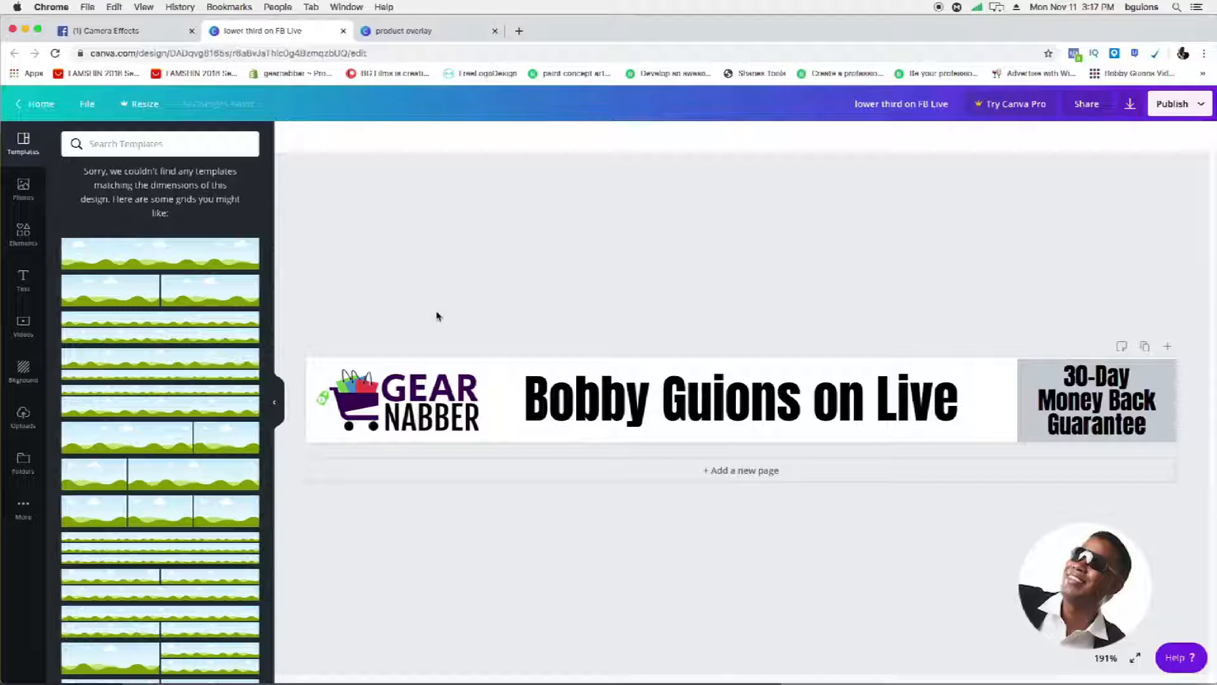
pyautogui.click(396, 34)
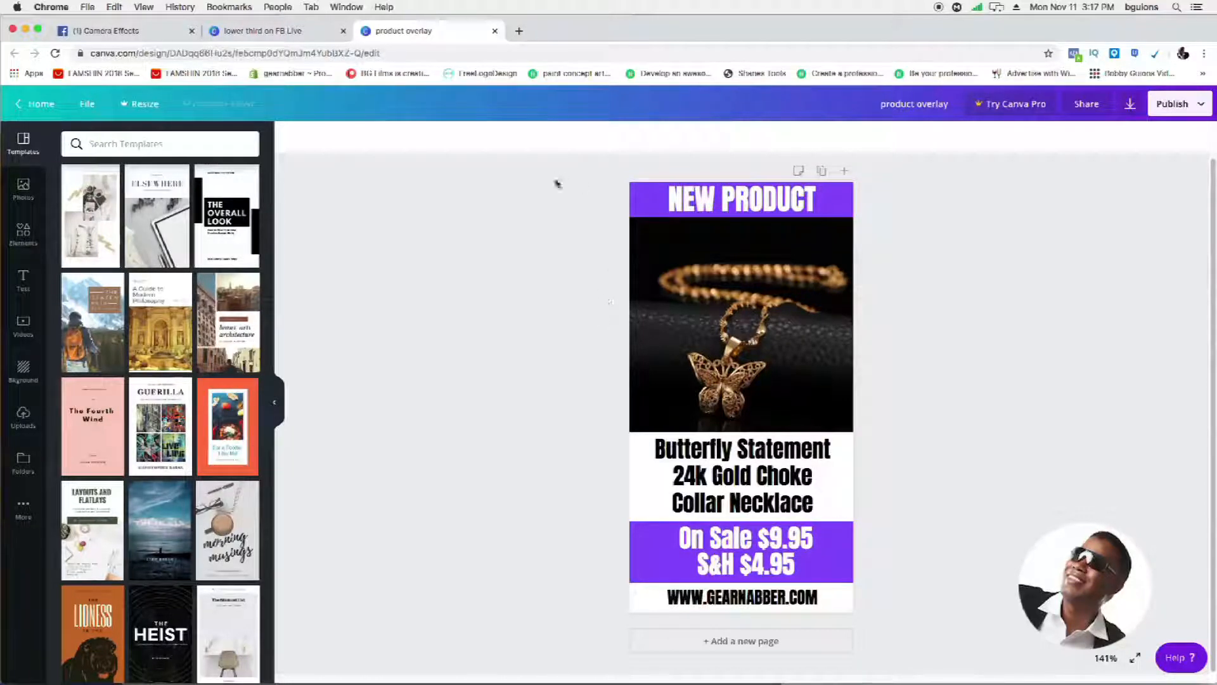
pyautogui.click(316, 31)
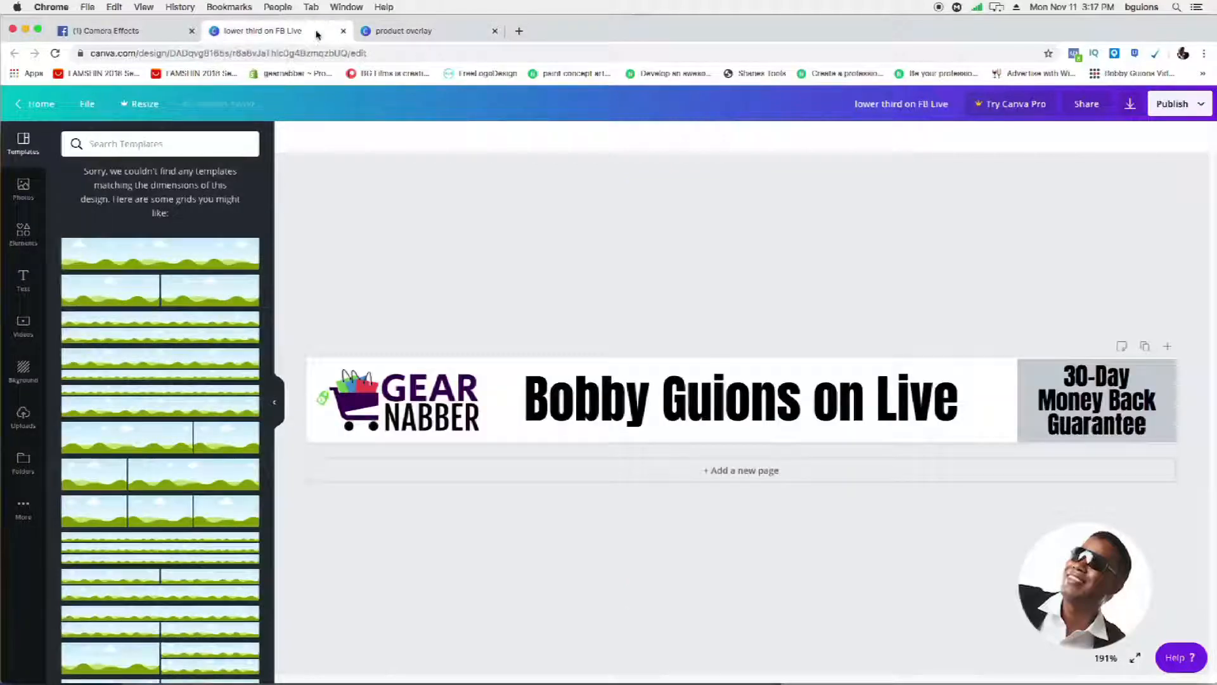
pyautogui.click(417, 31)
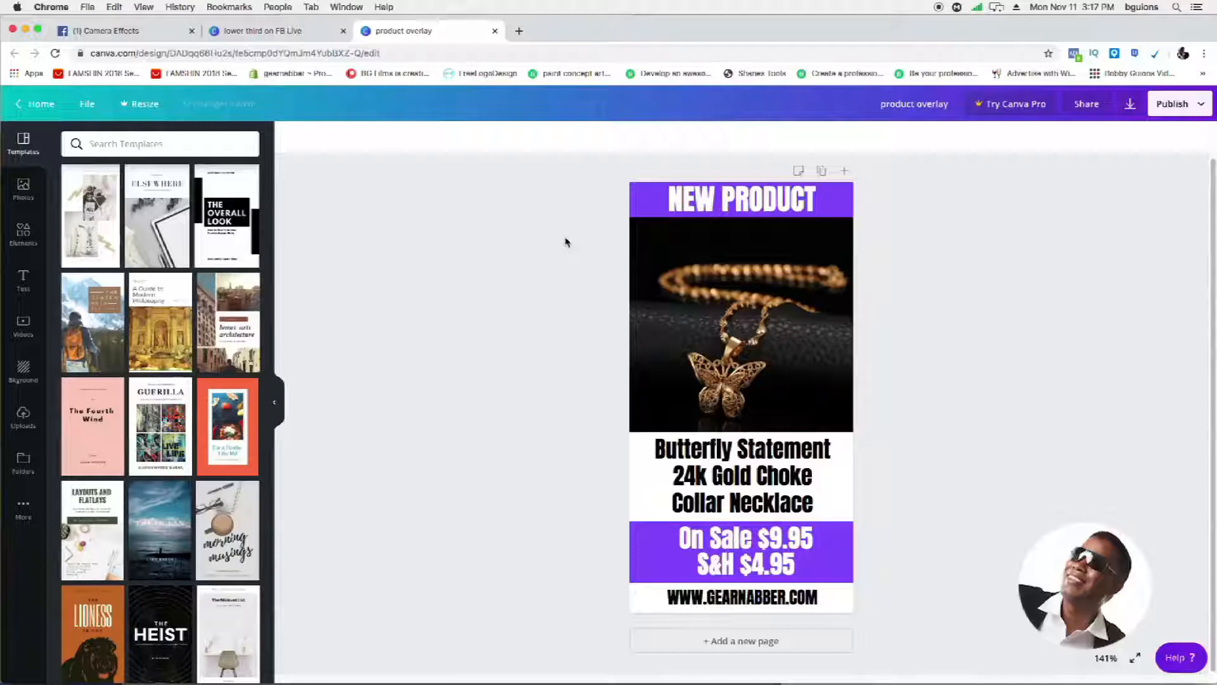
pyautogui.click(104, 31)
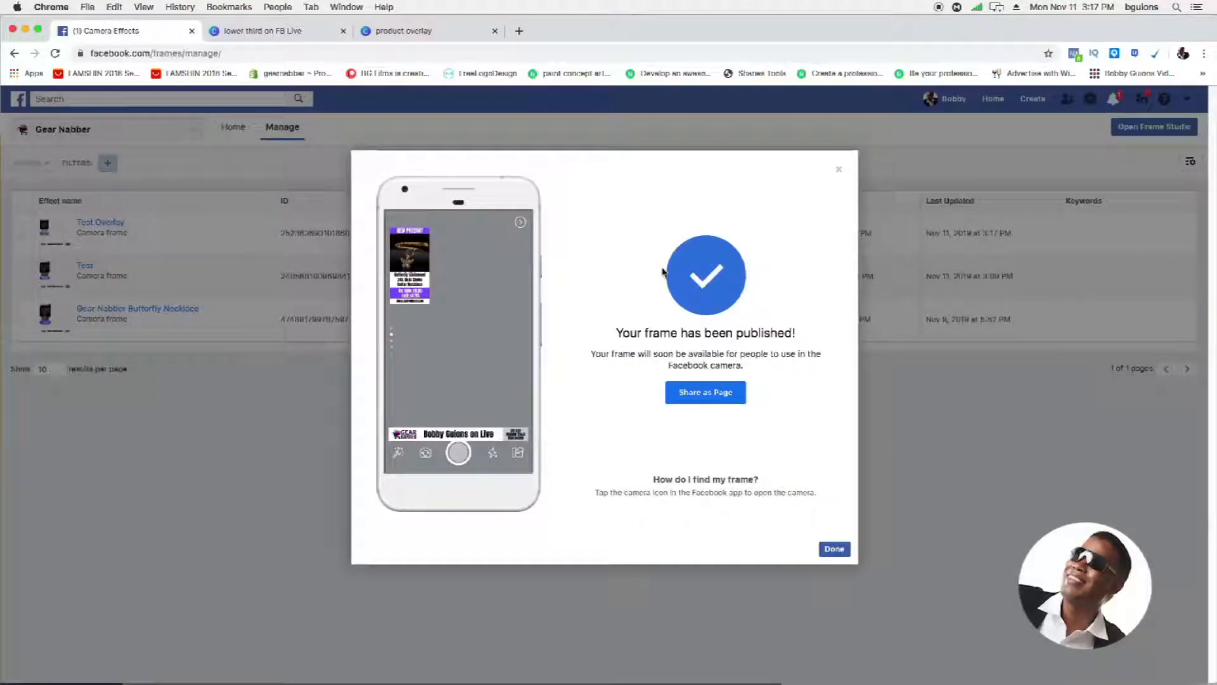